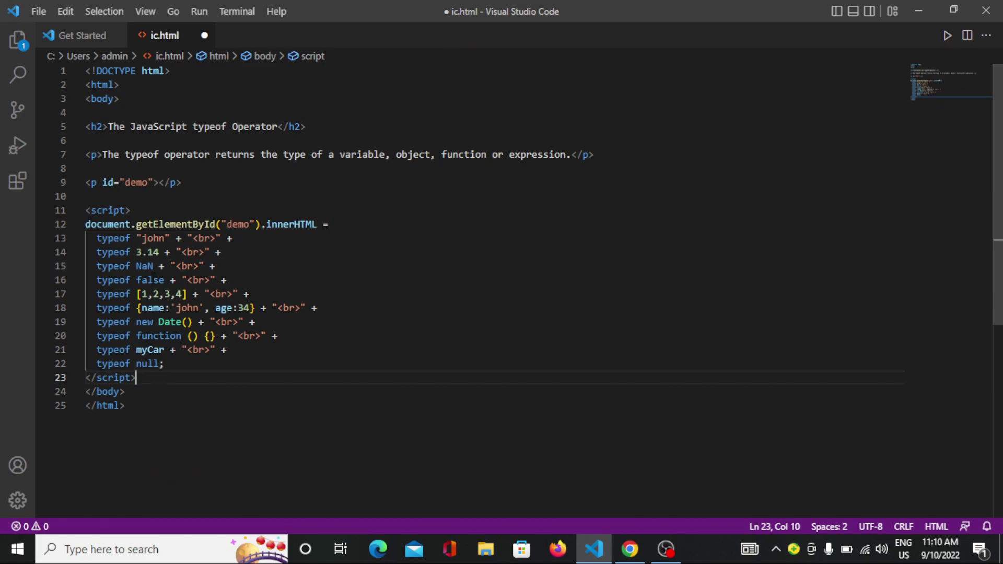
# - Save all changes to the ic.html typeof demo with File > Save All
pyautogui.click(152, 280)
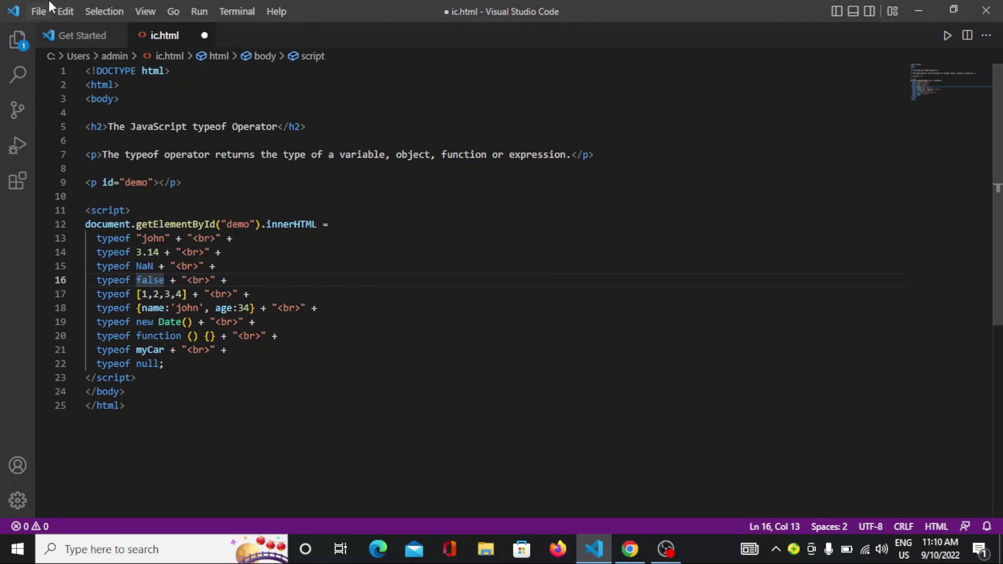
pyautogui.click(38, 11)
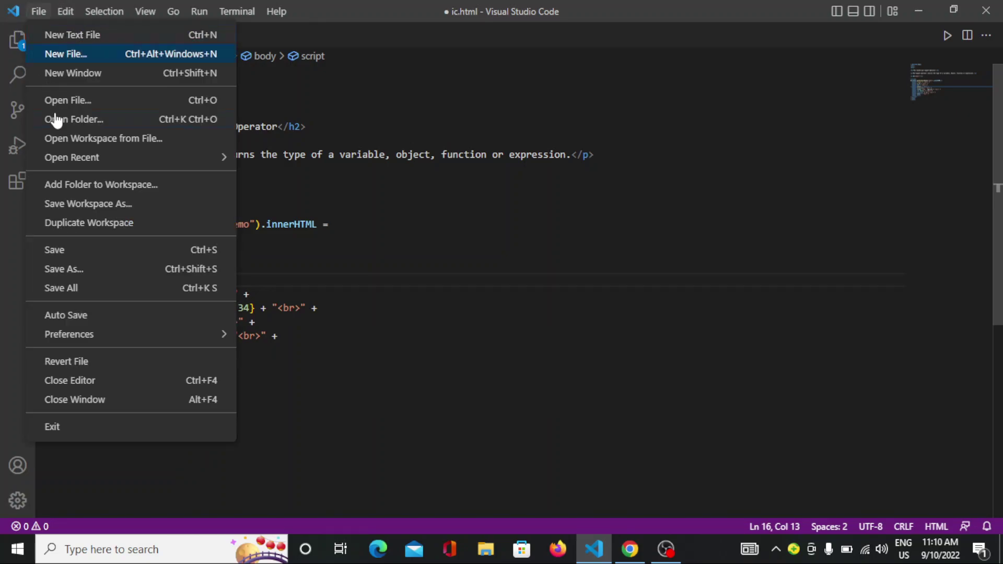
pyautogui.click(78, 287)
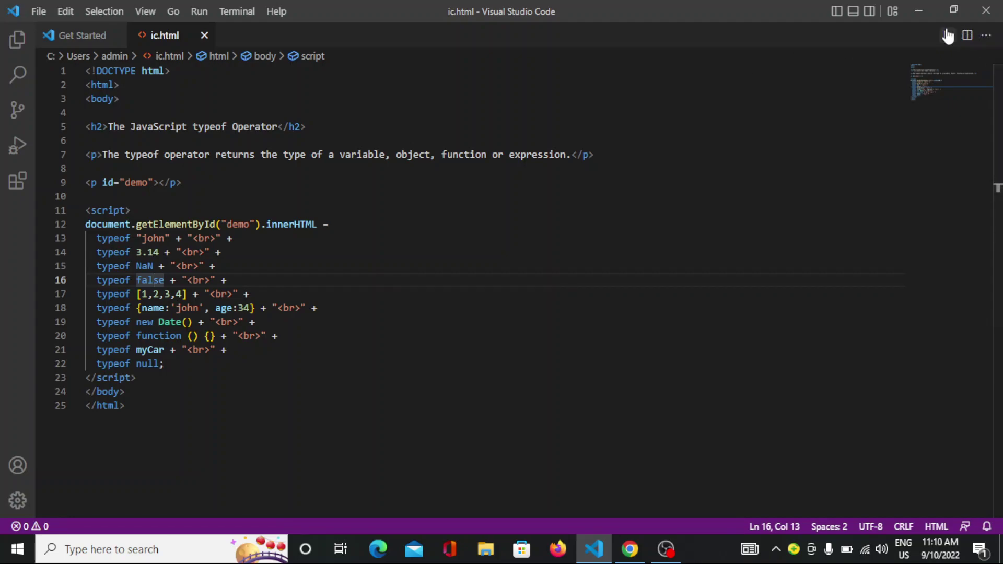